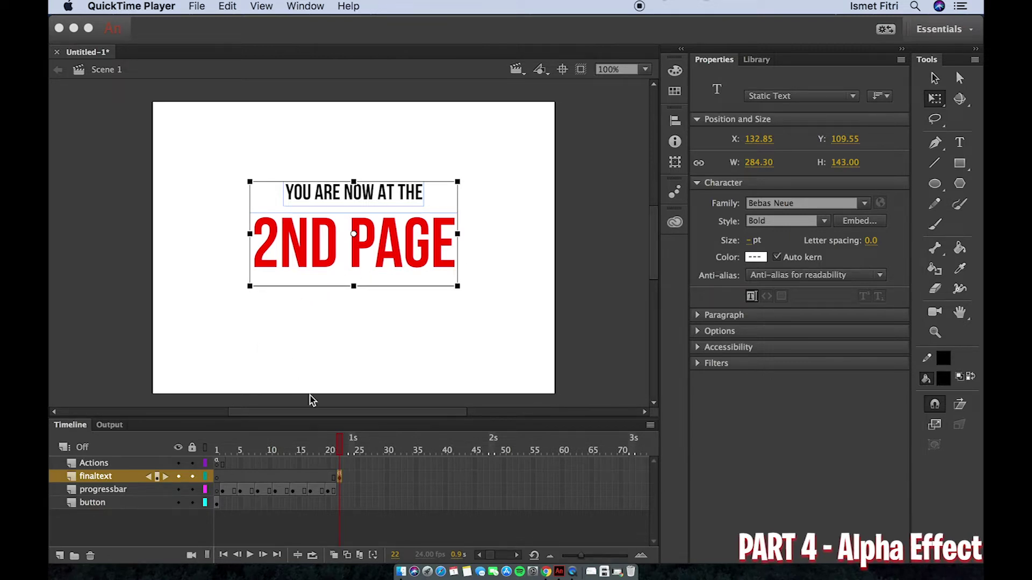
# Step: Add a new layer above finaltext and insert a blank keyframe at frame 23 on it
pyautogui.click(59, 559)
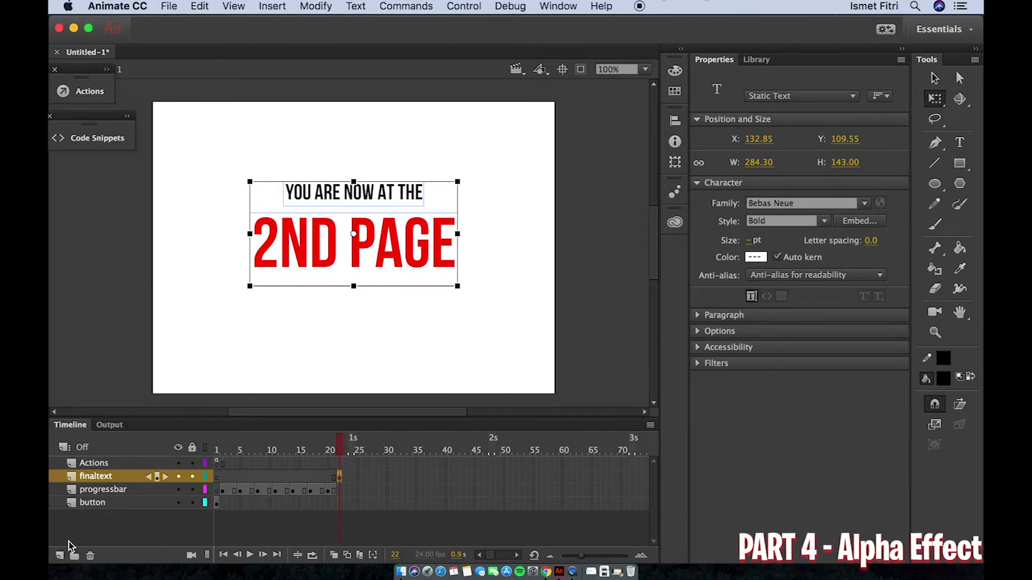
pyautogui.click(60, 556)
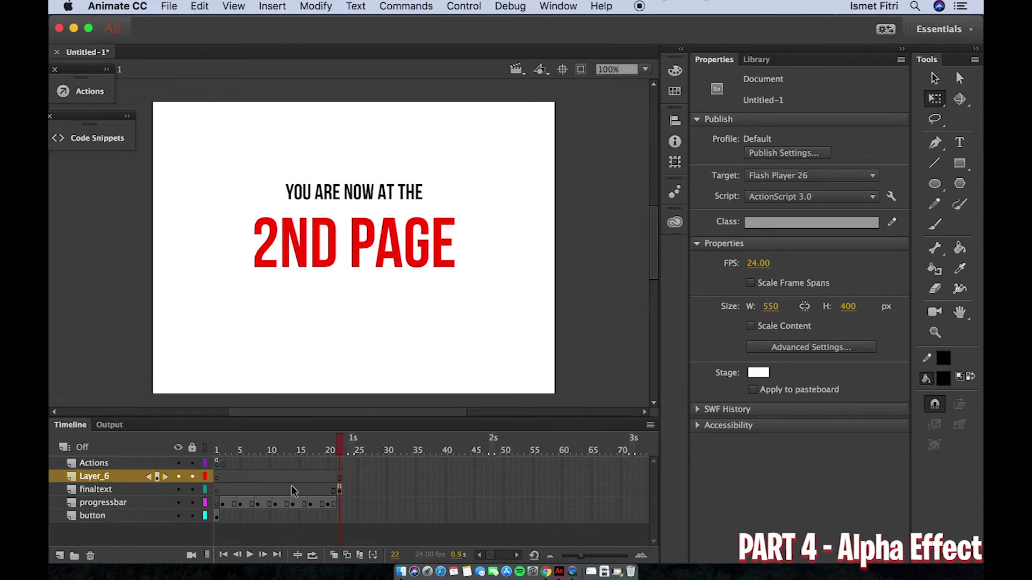
pyautogui.click(339, 479)
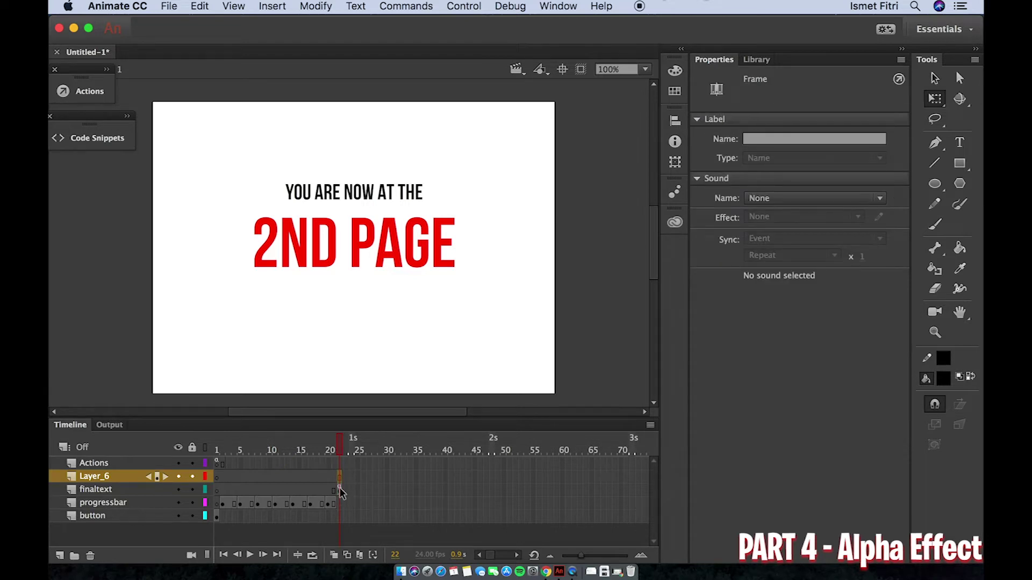
pyautogui.moveTo(341, 479); pyautogui.dragTo(346, 481)
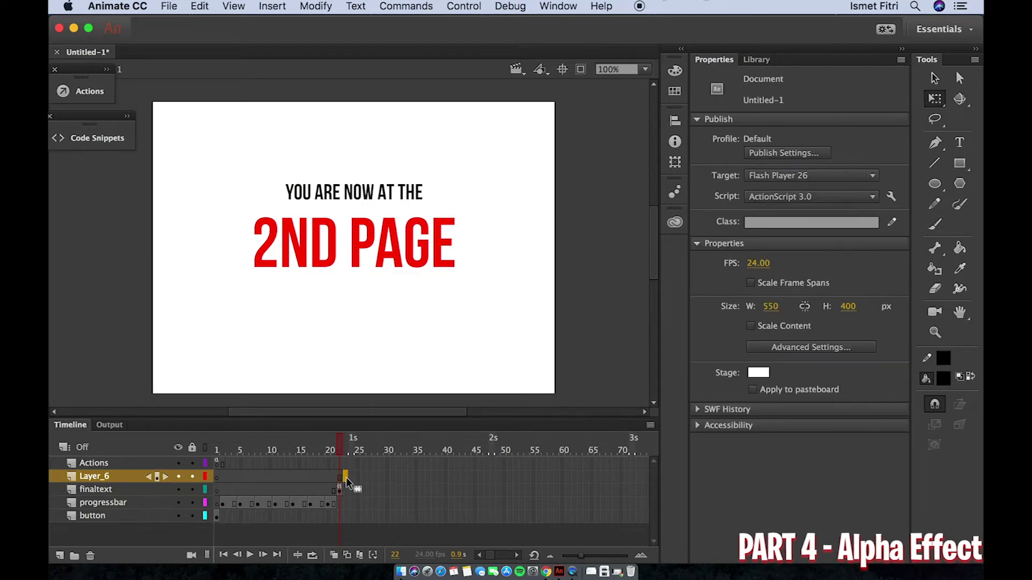
pyautogui.rightClick(346, 477)
pyautogui.click(410, 297)
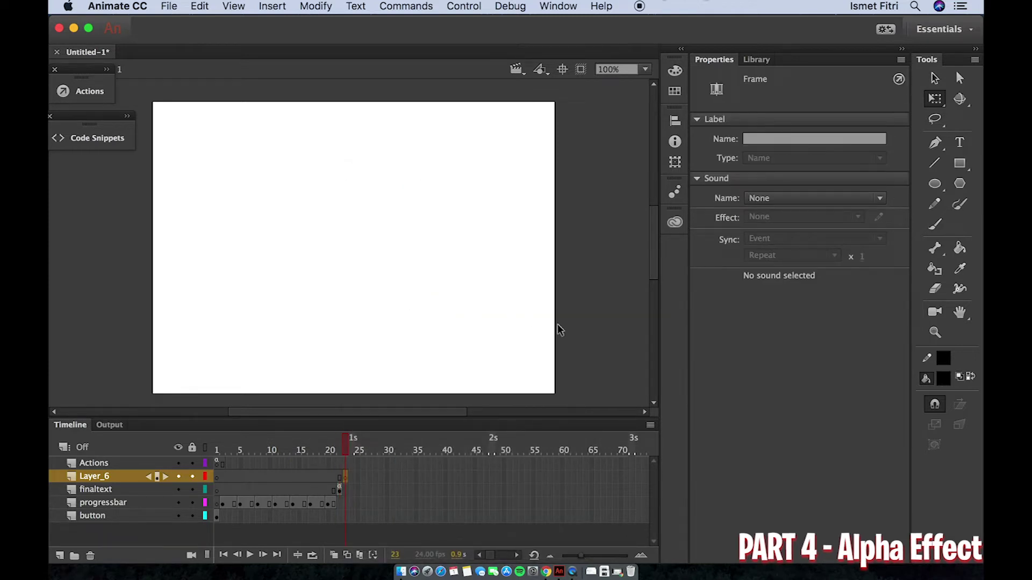
# Step: Draw a black rectangle without stroke, about 561 by 405 px, covering the whole stage
pyautogui.click(942, 361)
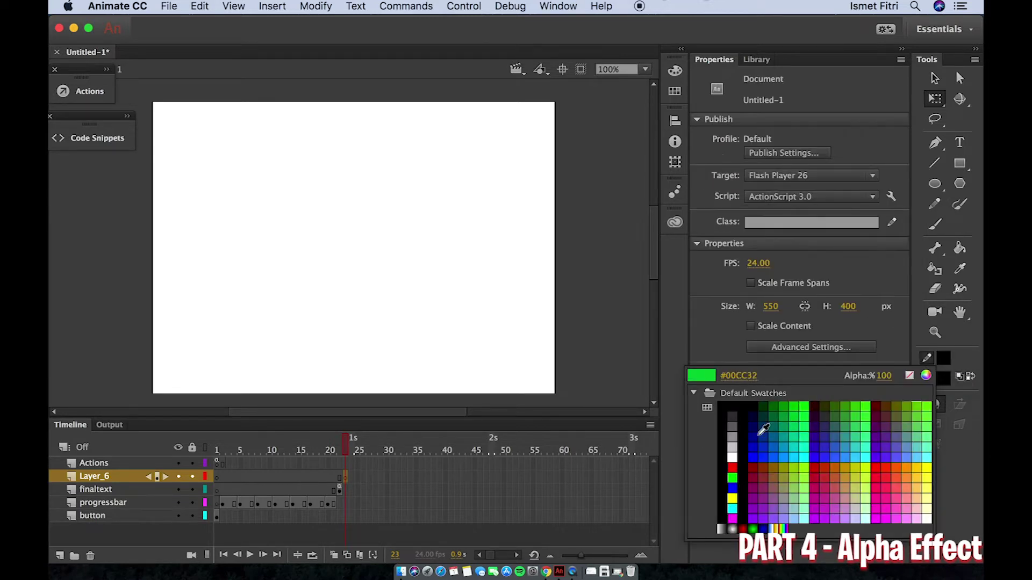
pyautogui.click(909, 377)
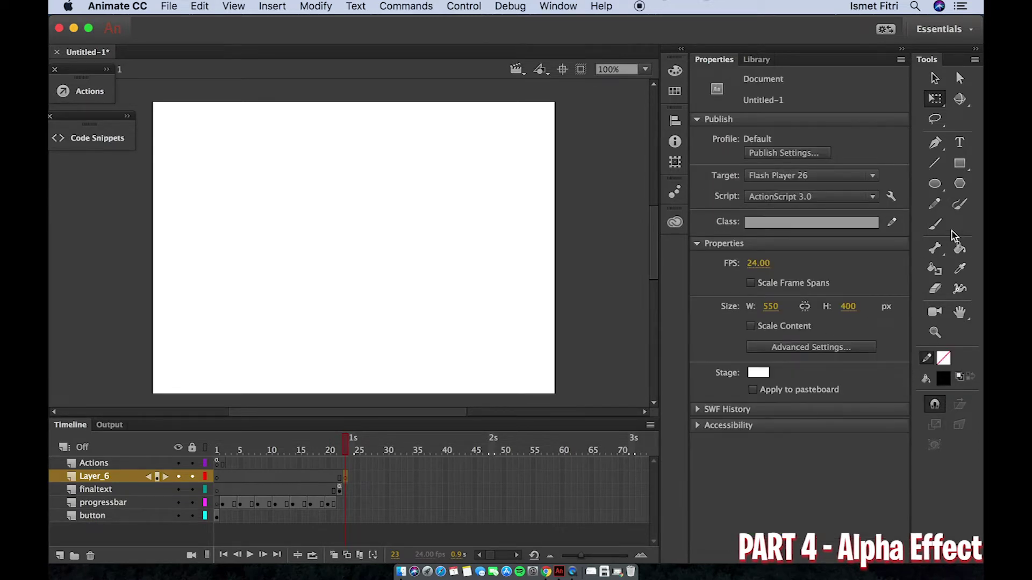
pyautogui.click(960, 164)
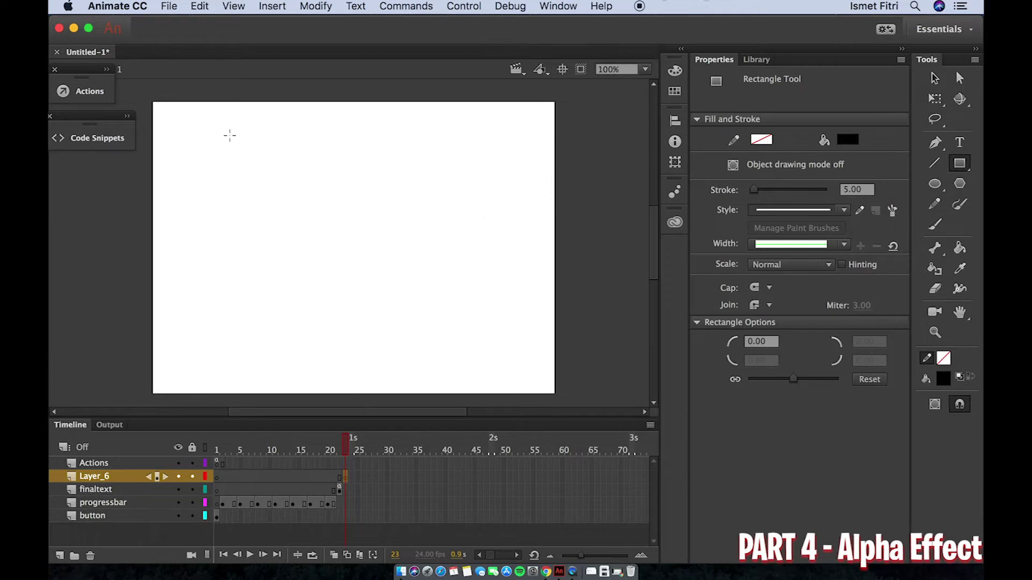
pyautogui.moveTo(147, 98); pyautogui.dragTo(557, 395)
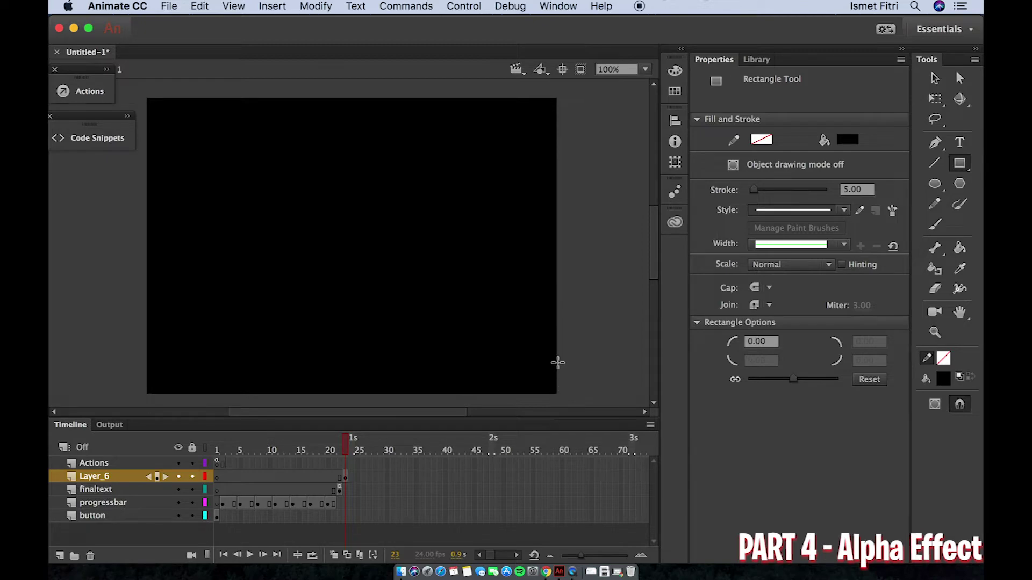
# Step: Convert the black rectangle to a Movie Clip symbol named alpha
pyautogui.click(934, 78)
pyautogui.click(379, 222)
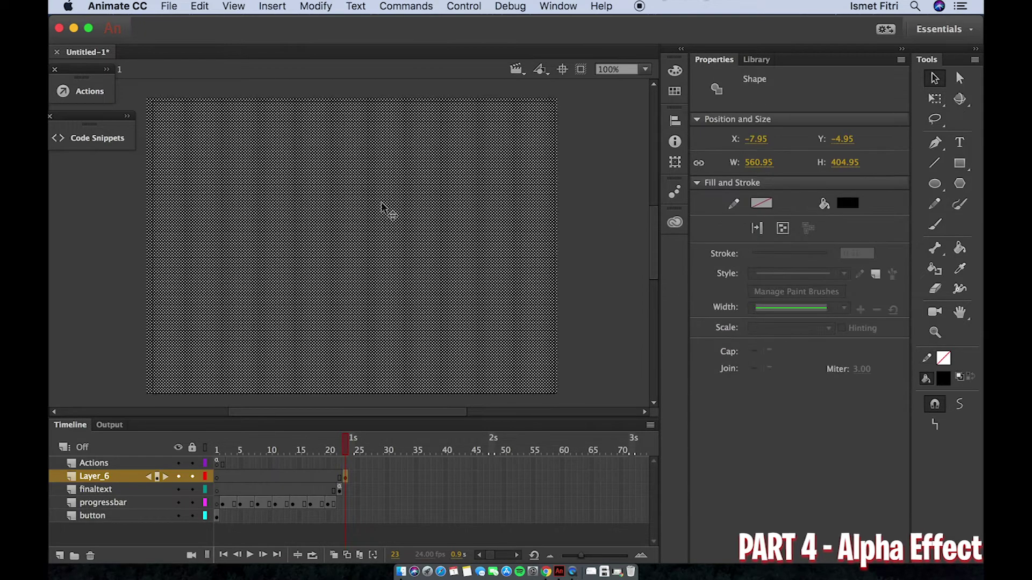
pyautogui.rightClick(368, 252)
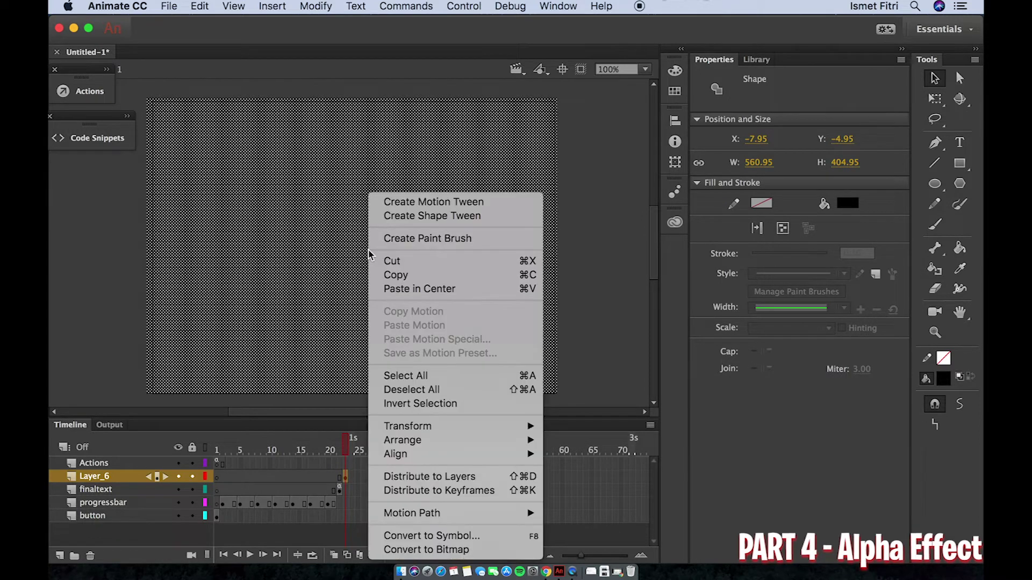
pyautogui.click(464, 540)
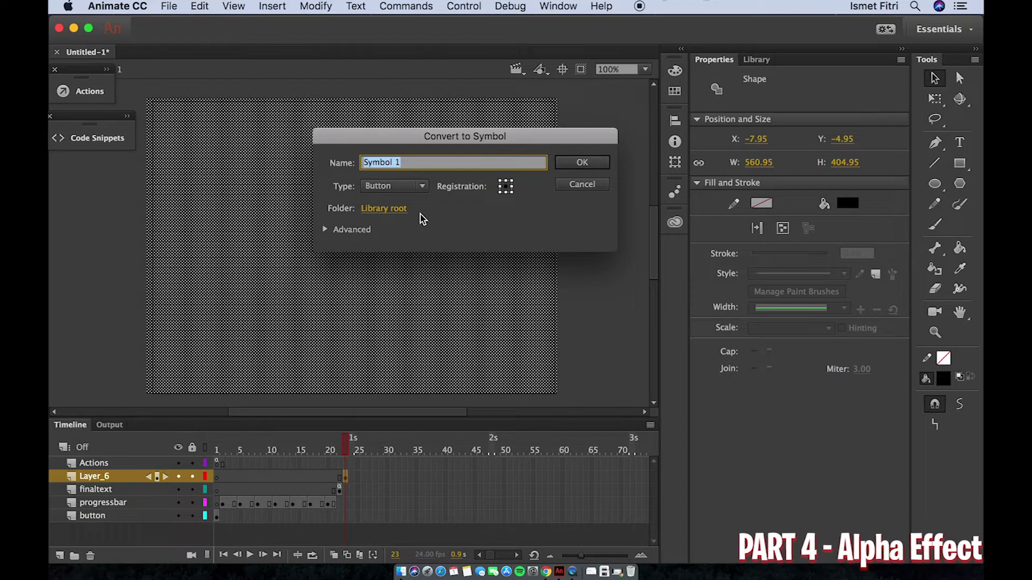
pyautogui.click(423, 187)
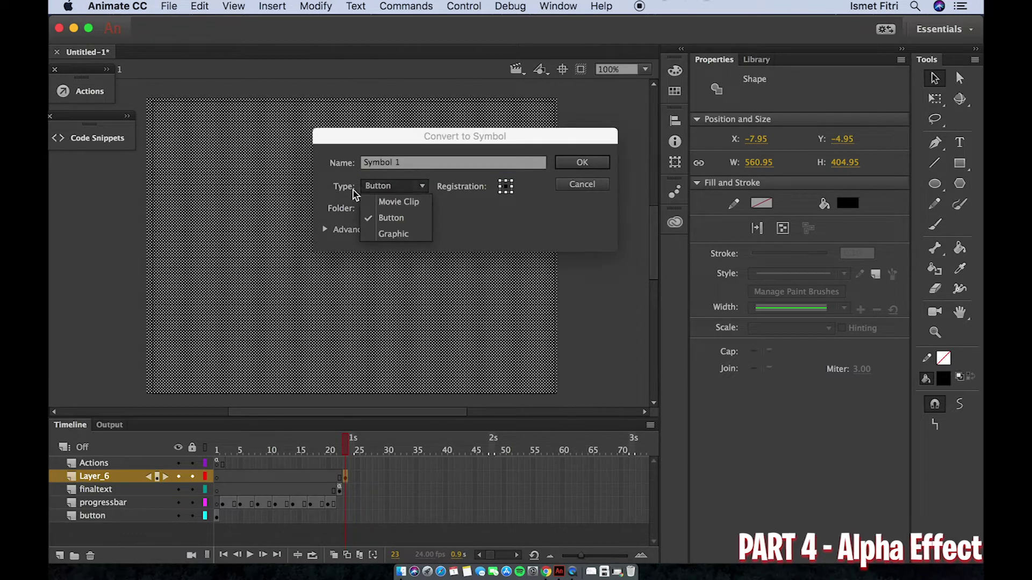
pyautogui.click(399, 204)
pyautogui.click(414, 166)
pyautogui.press('super+a')
pyautogui.write('a')
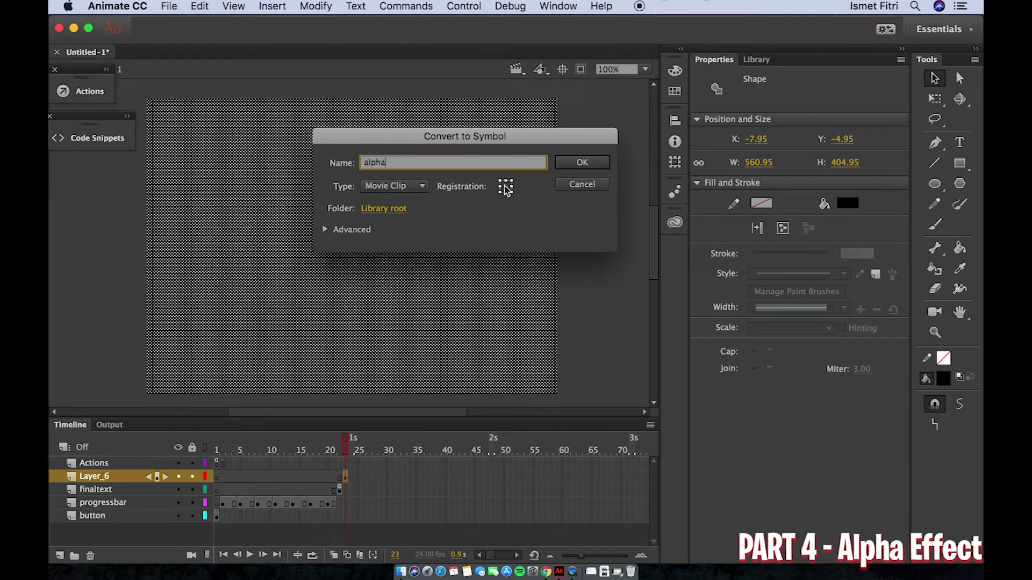
pyautogui.click(575, 163)
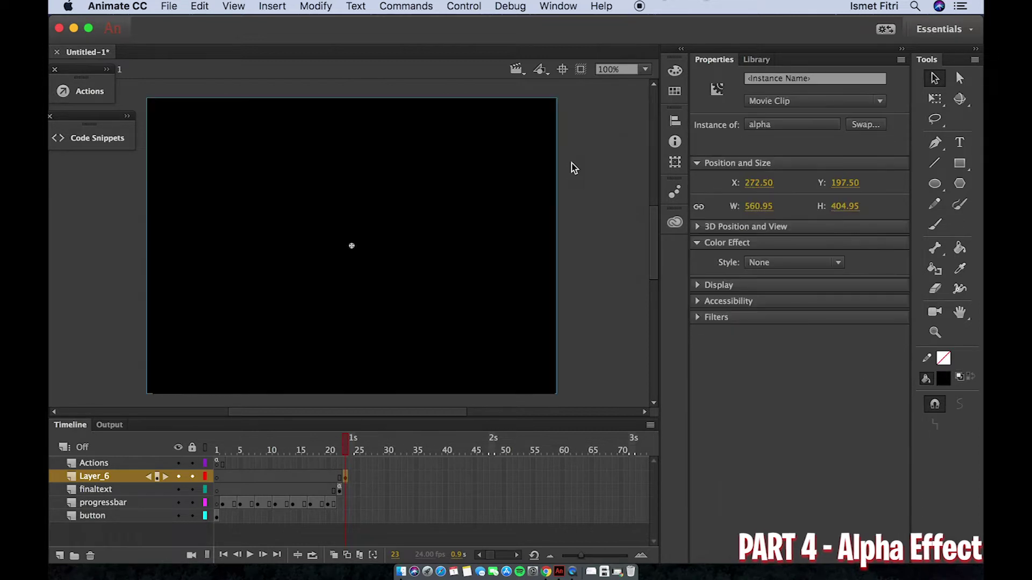
pyautogui.click(595, 322)
# Step: Insert a keyframe at frame 50 on the black rectangle's layer
pyautogui.click(345, 477)
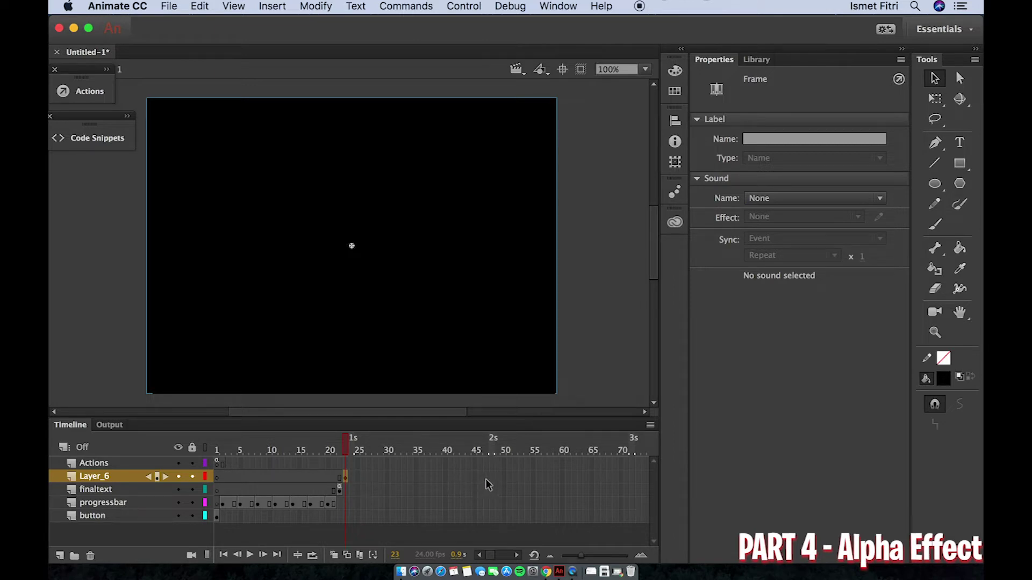
pyautogui.click(503, 477)
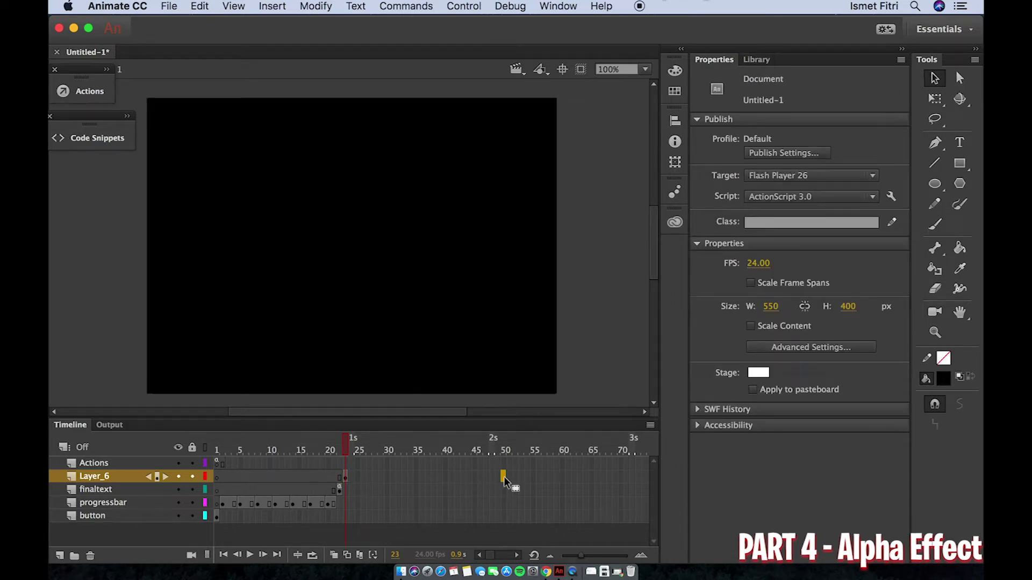
pyautogui.rightClick(505, 477)
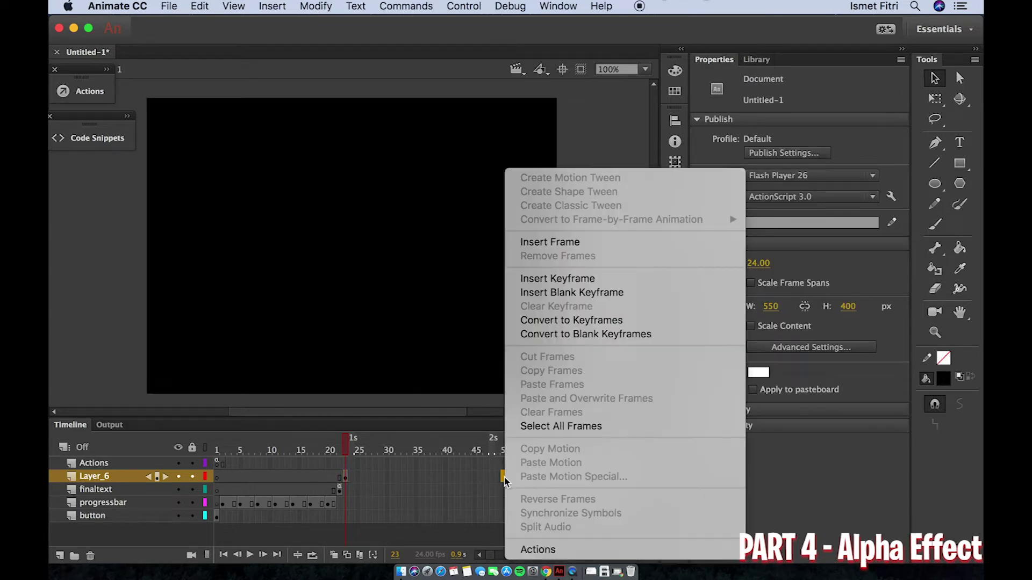
pyautogui.click(582, 278)
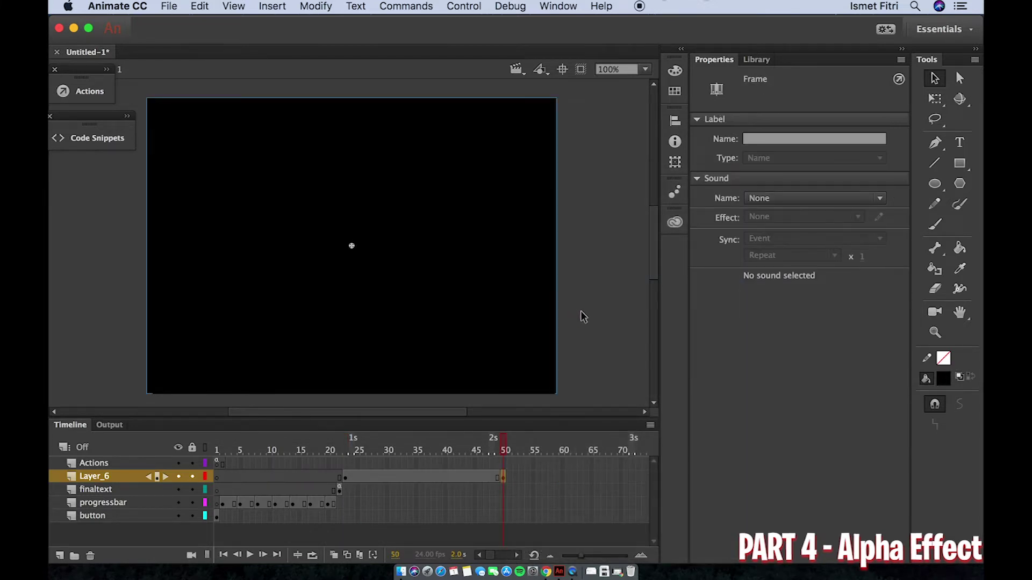
pyautogui.click(591, 299)
# Step: Apply an Alpha color effect of 80% to the alpha movie clip at frame 50
pyautogui.click(503, 477)
pyautogui.click(465, 265)
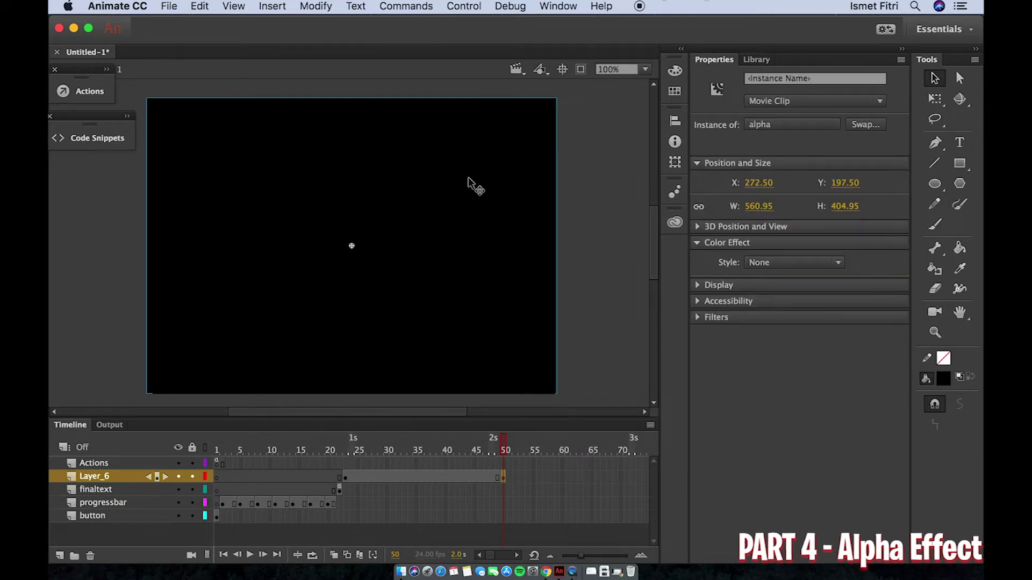
pyautogui.click(697, 245)
pyautogui.click(696, 243)
pyautogui.click(840, 266)
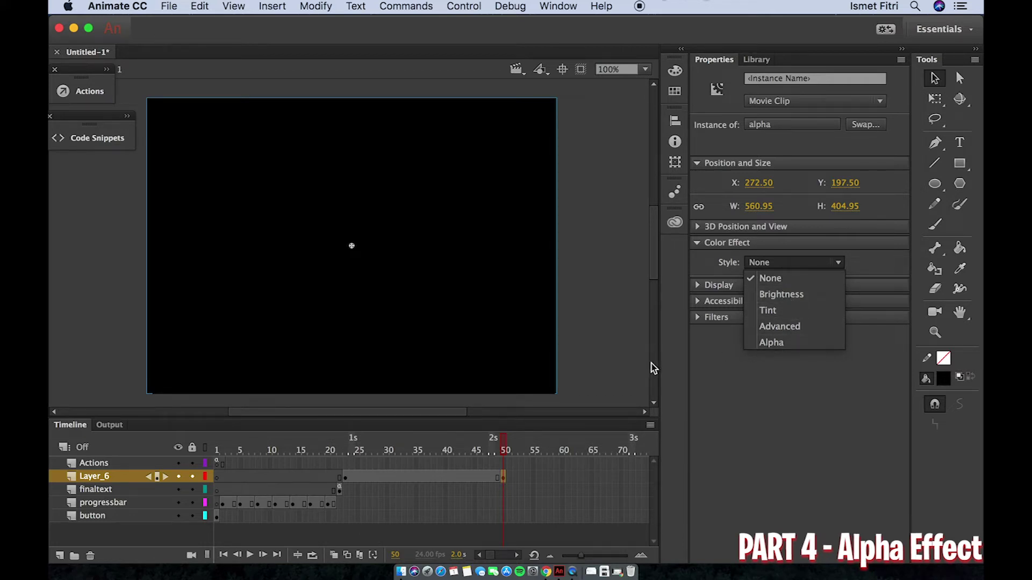
pyautogui.click(774, 343)
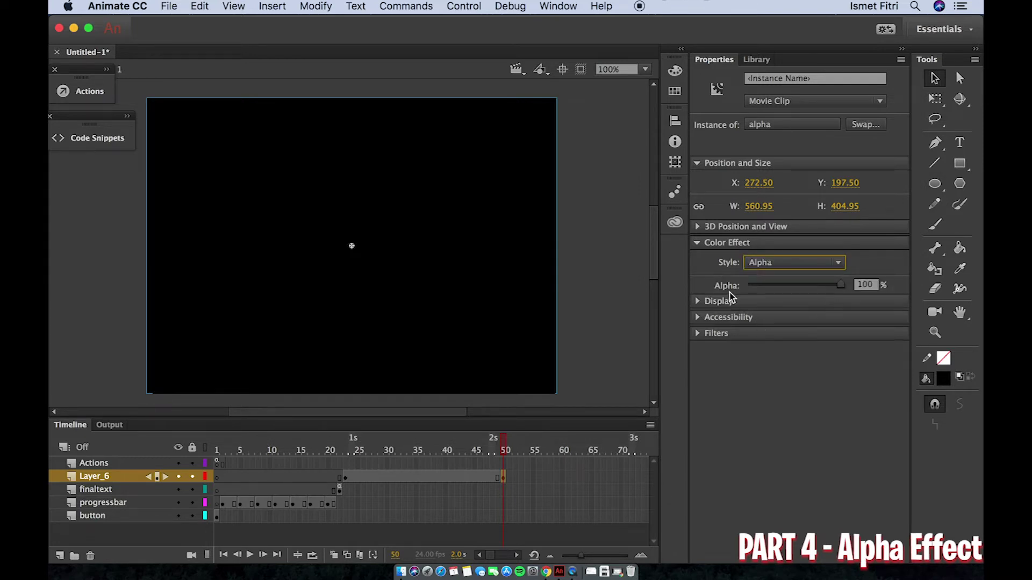
pyautogui.moveTo(844, 288); pyautogui.dragTo(833, 289)
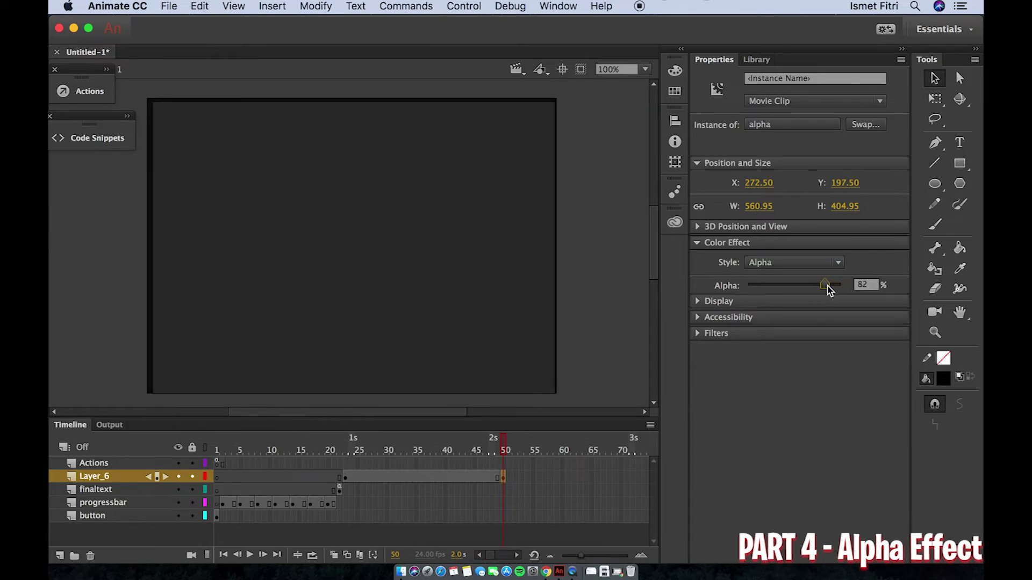
pyautogui.moveTo(826, 289); pyautogui.dragTo(826, 290)
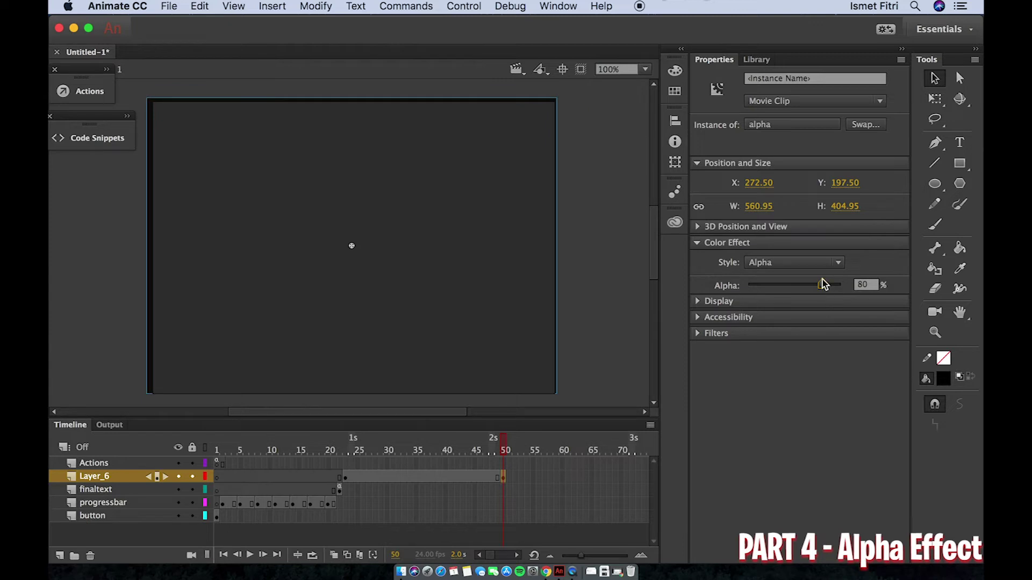
pyautogui.click(639, 294)
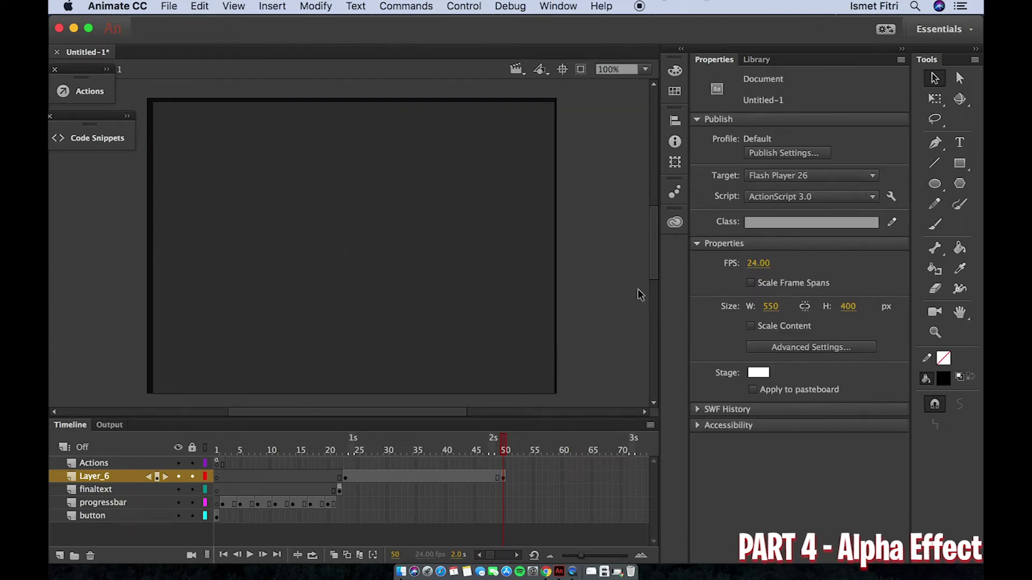
# Step: Create a classic tween on Layer_6 between frames 23 and 50
pyautogui.click(498, 450)
pyautogui.moveTo(497, 449)
pyautogui.mouseDown()
pyautogui.moveTo(348, 450)
pyautogui.moveTo(505, 453)
pyautogui.mouseUp()
pyautogui.moveTo(345, 476); pyautogui.dragTo(502, 476)
pyautogui.rightClick(382, 476)
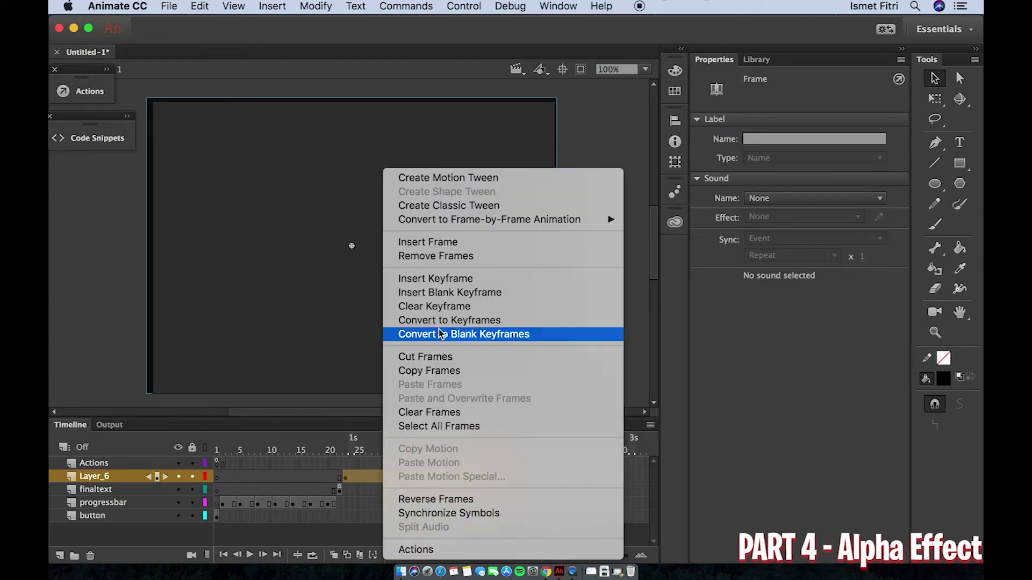
pyautogui.click(472, 205)
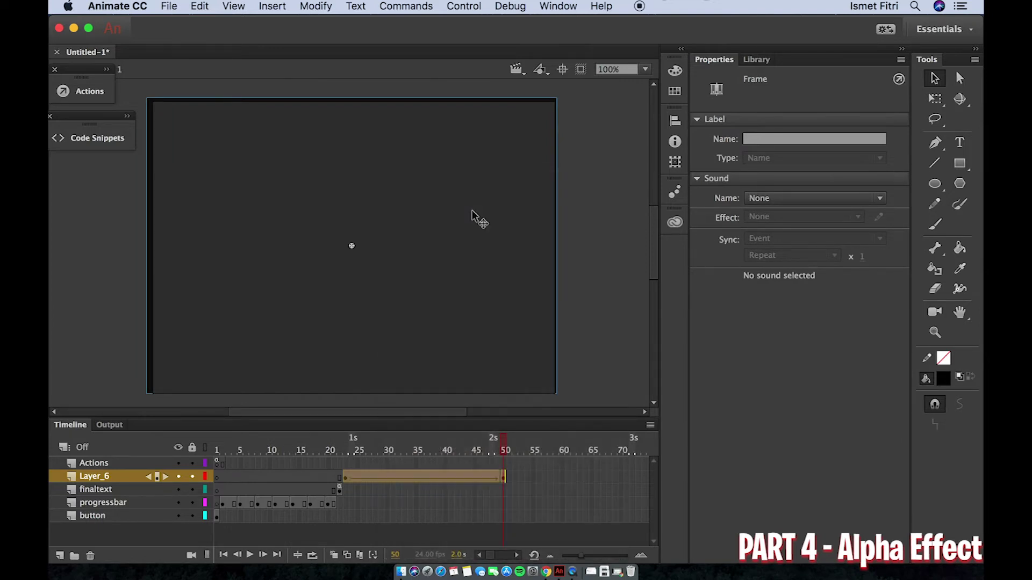
pyautogui.click(597, 192)
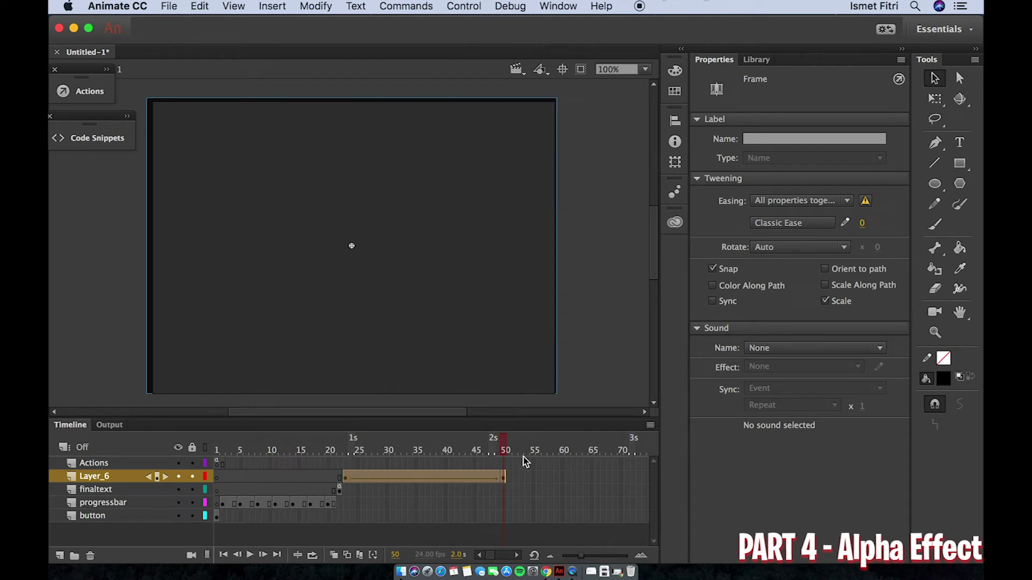
pyautogui.click(492, 448)
pyautogui.moveTo(492, 448)
pyautogui.mouseDown()
pyautogui.moveTo(343, 444)
pyautogui.moveTo(501, 454)
pyautogui.moveTo(347, 454)
pyautogui.moveTo(483, 459)
pyautogui.mouseUp()
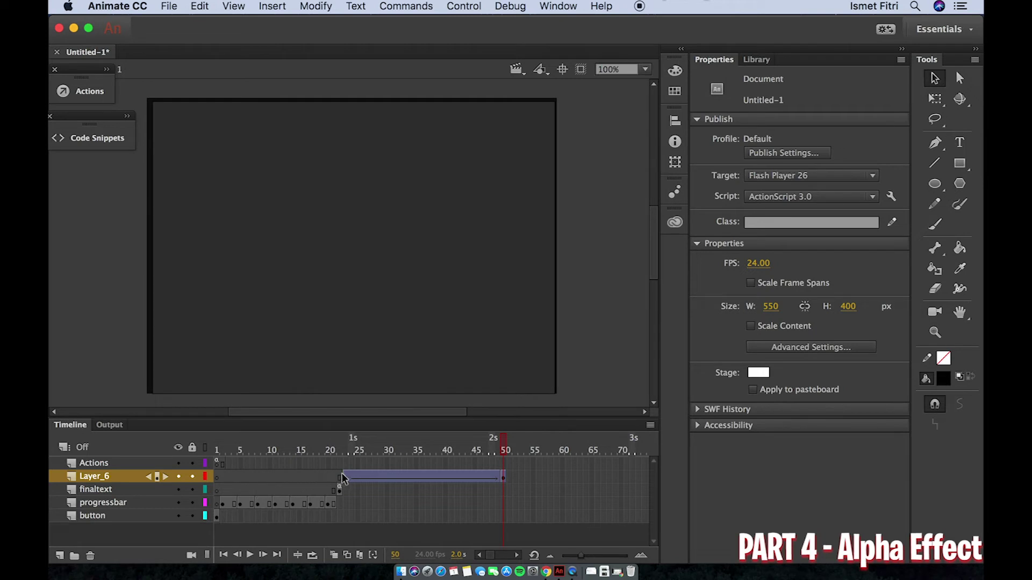
# Step: Move the whole tween span on Layer_6 so that it starts at frame 2
pyautogui.click(359, 478)
pyautogui.click(479, 478)
pyautogui.click(500, 481)
pyautogui.press('F6')
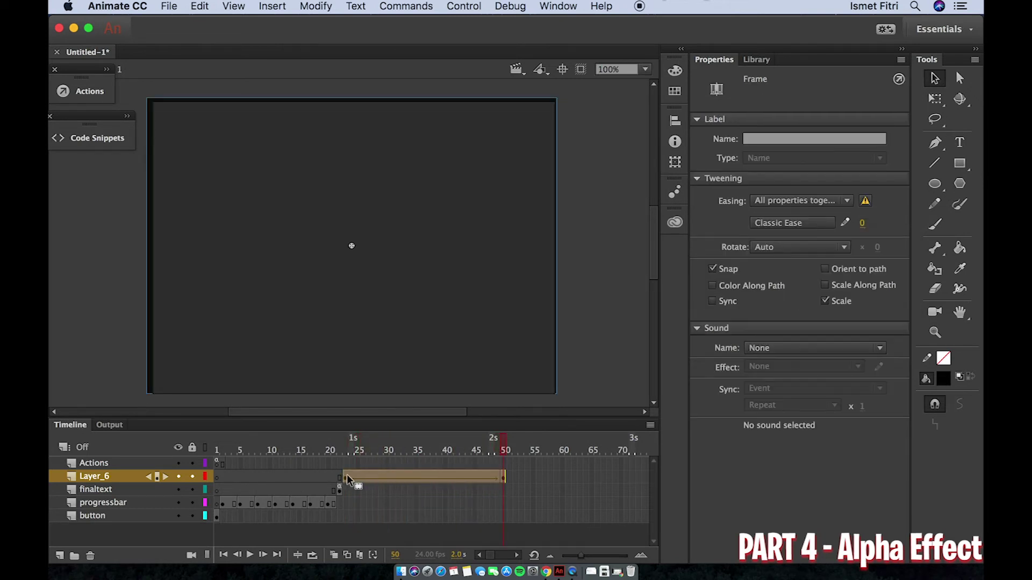
pyautogui.moveTo(346, 475); pyautogui.dragTo(225, 475)
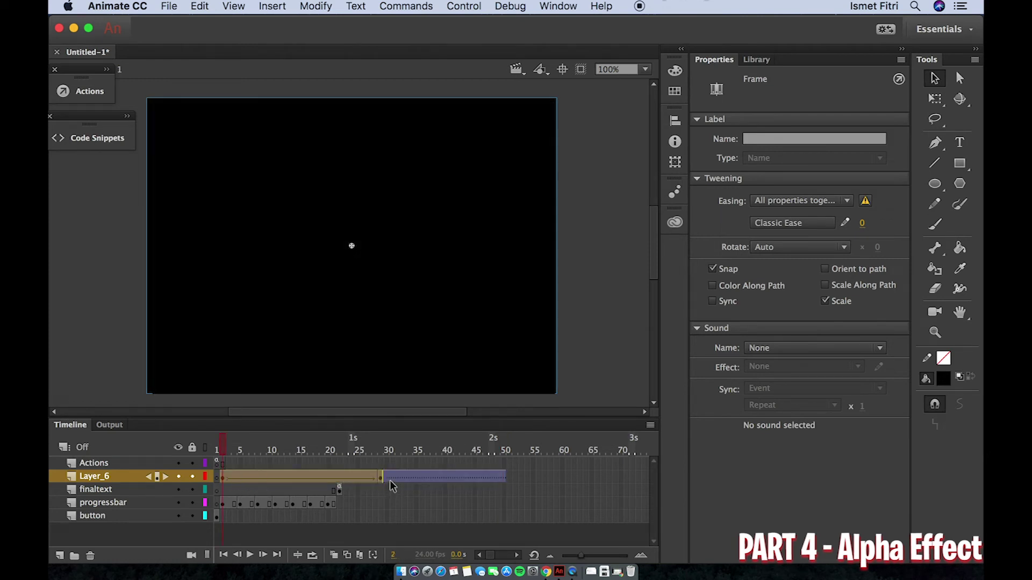
# Step: Remove the leftover frames 30 to 50 after the tween on Layer_6
pyautogui.moveTo(388, 473); pyautogui.dragTo(504, 477)
pyautogui.rightClick(443, 479)
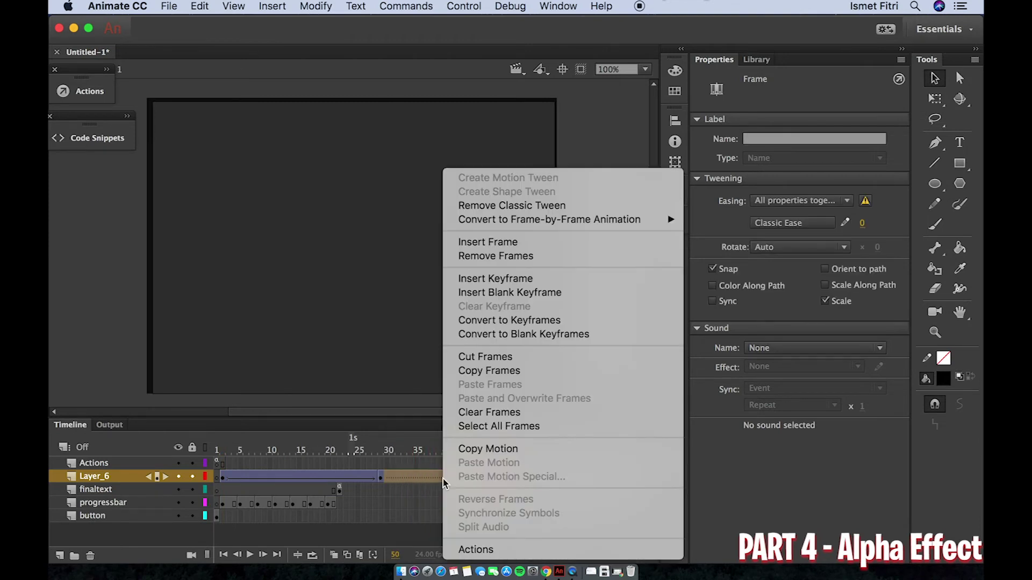
pyautogui.click(515, 257)
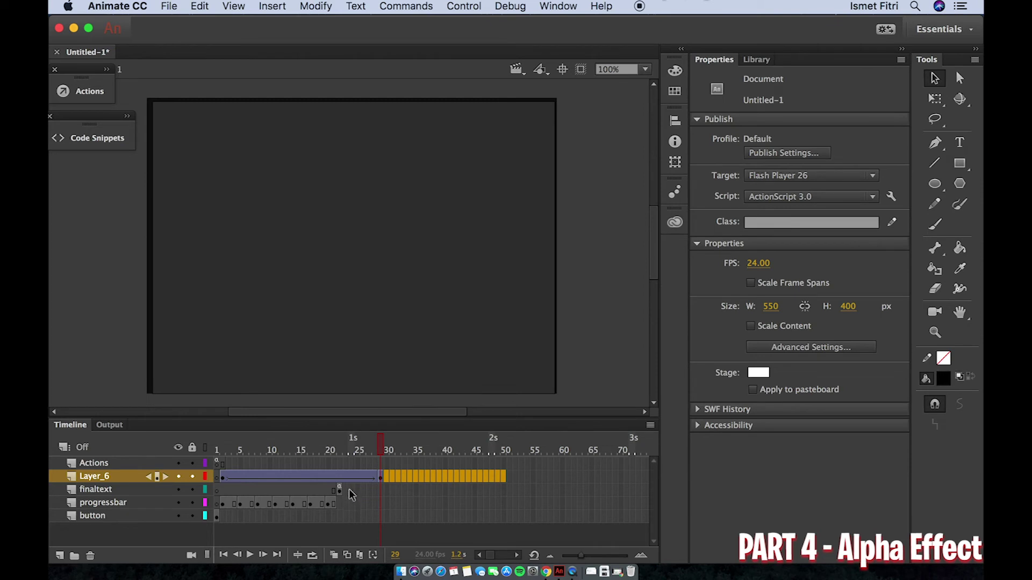
# Step: Shift the finaltext and progressbar frames to start at frame 30, following the Layer_6 tween
pyautogui.moveTo(339, 488); pyautogui.dragTo(385, 500)
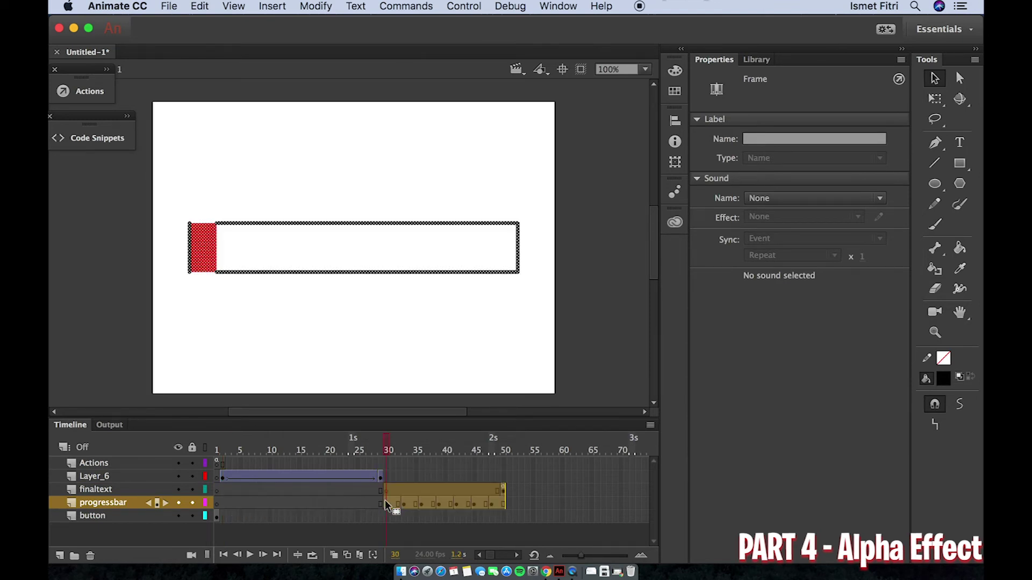
pyautogui.moveTo(222, 476); pyautogui.dragTo(383, 476)
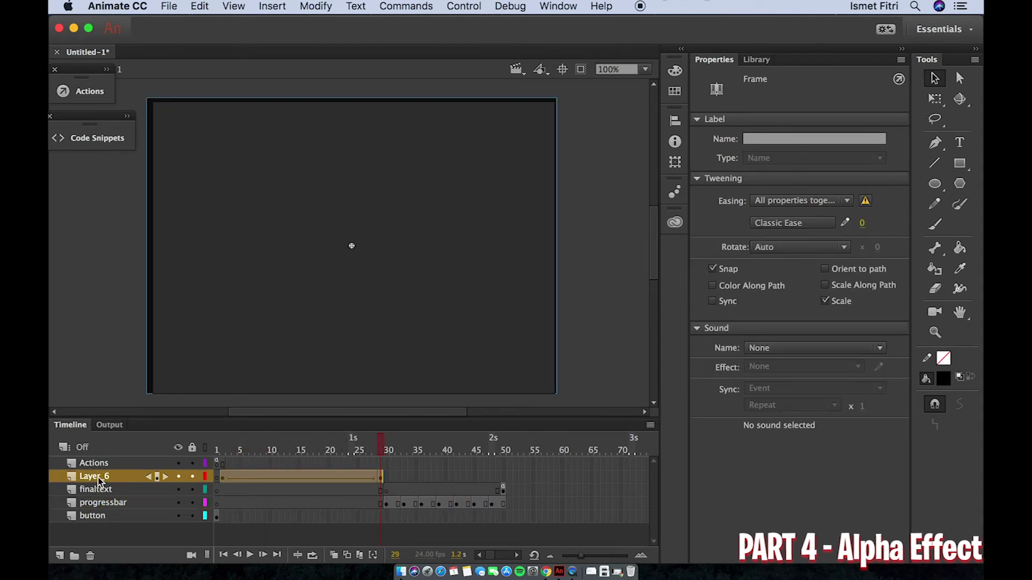
# Step: Move Layer_6 below the progressbar layer and preview the animation from frame 1 to frame 50
pyautogui.moveTo(99, 482); pyautogui.dragTo(98, 508)
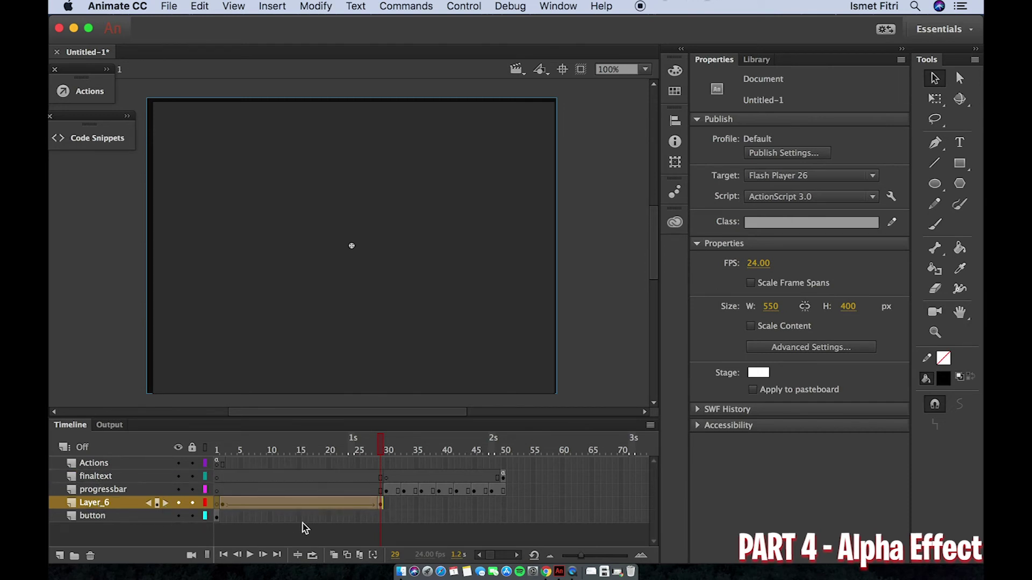
pyautogui.click(355, 455)
pyautogui.click(217, 451)
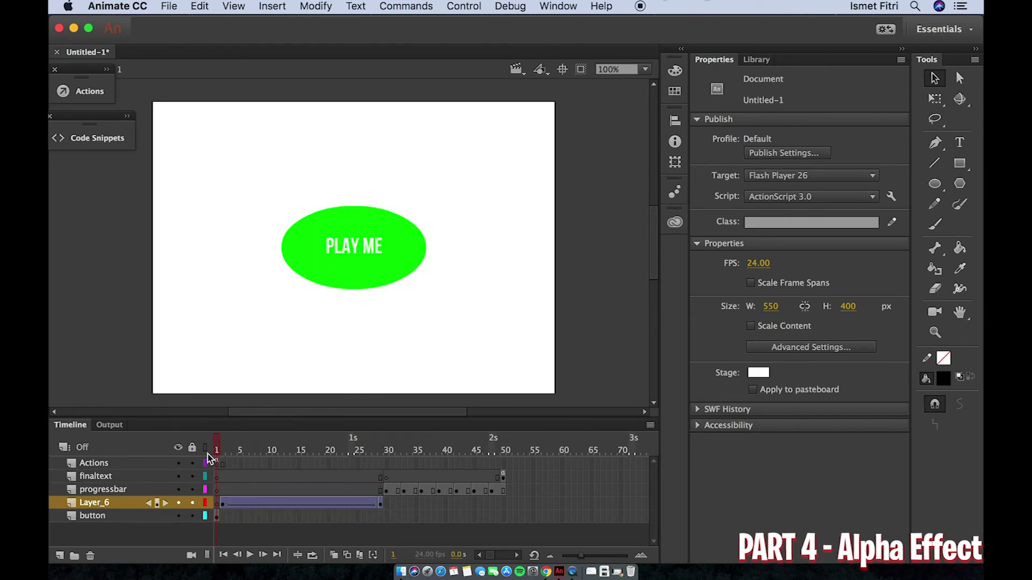
pyautogui.moveTo(217, 451); pyautogui.dragTo(505, 473)
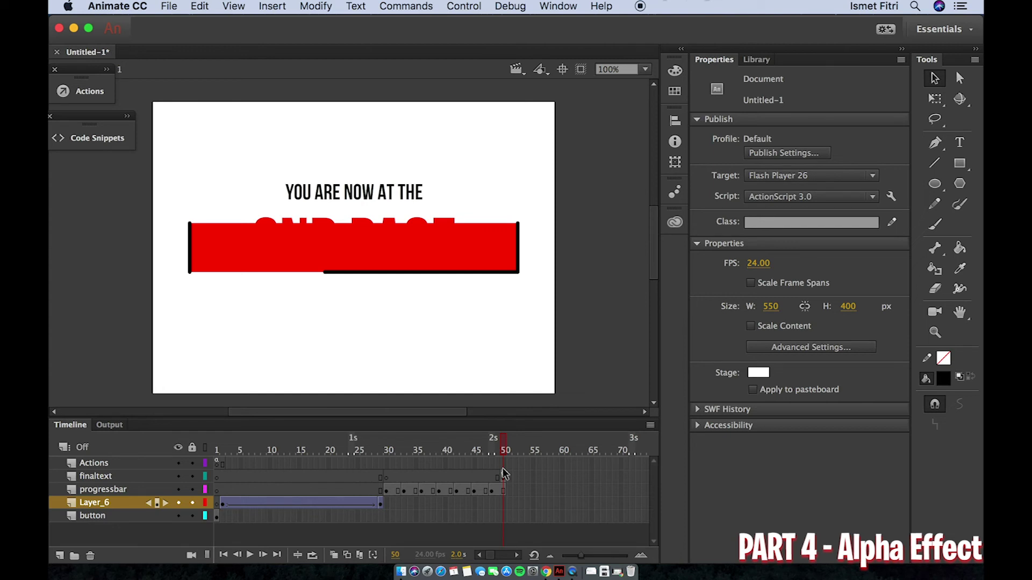
# Step: Remove frame 50 from the progressbar layer
pyautogui.click(504, 488)
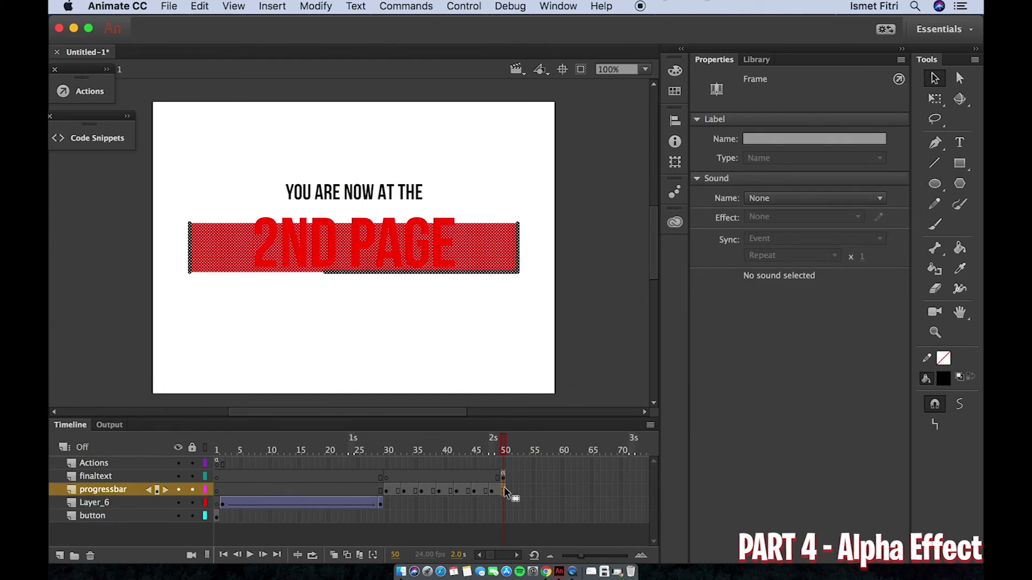
pyautogui.rightClick(504, 486)
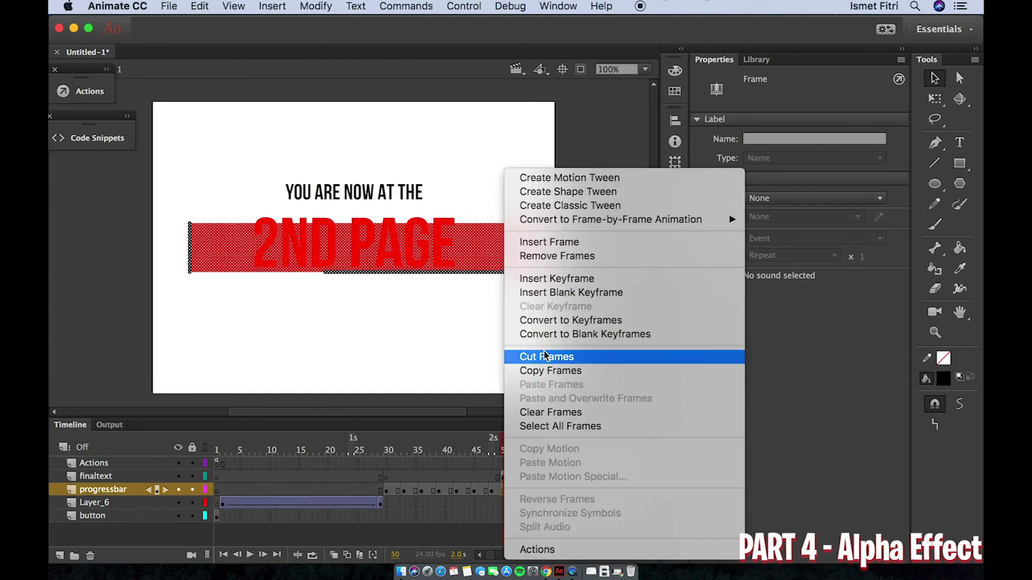
pyautogui.click(537, 256)
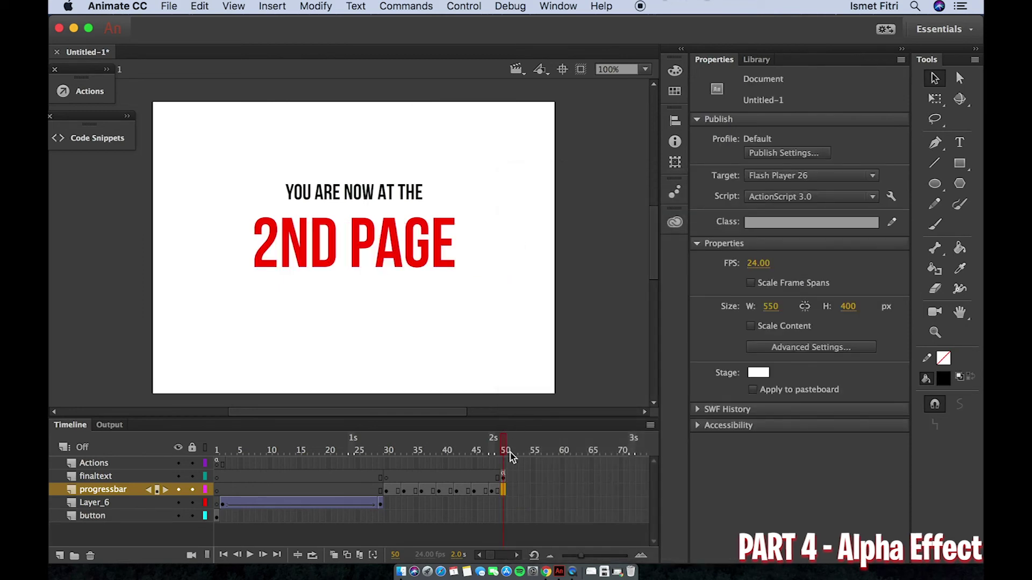
pyautogui.moveTo(500, 448); pyautogui.dragTo(505, 448)
# Step: Check the script attached to frame 50 of the finaltext layer, then close the script view
pyautogui.click(503, 477)
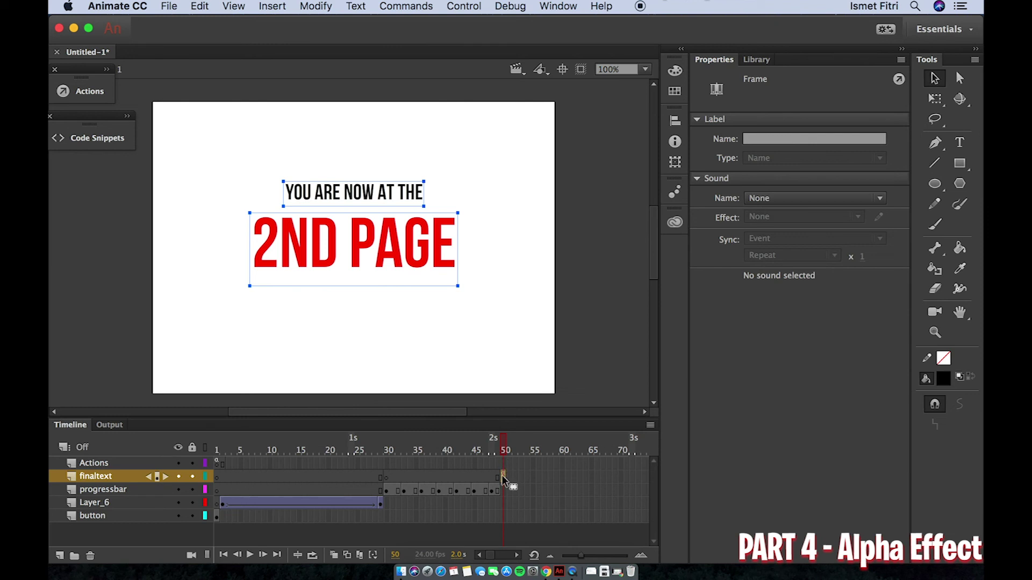
pyautogui.click(90, 100)
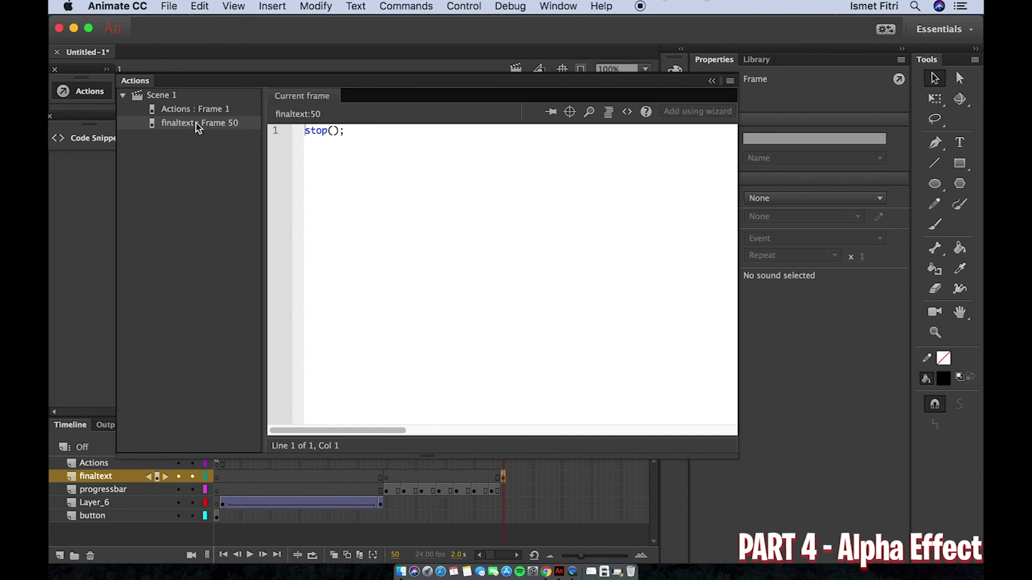
pyautogui.click(713, 82)
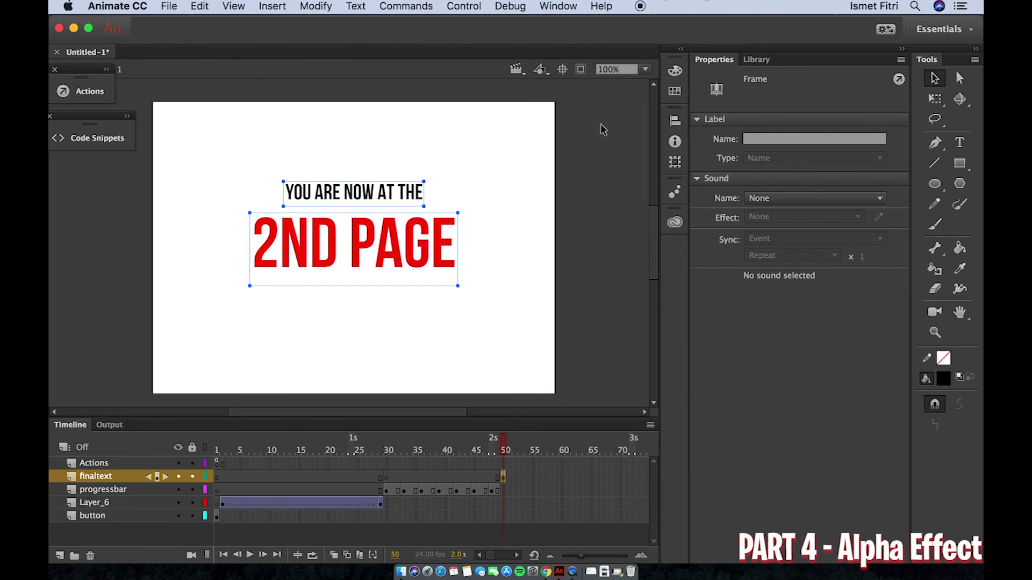
# Step: Test the movie by playing it through from the PLAY ME button, and close the test window
pyautogui.click(474, 7)
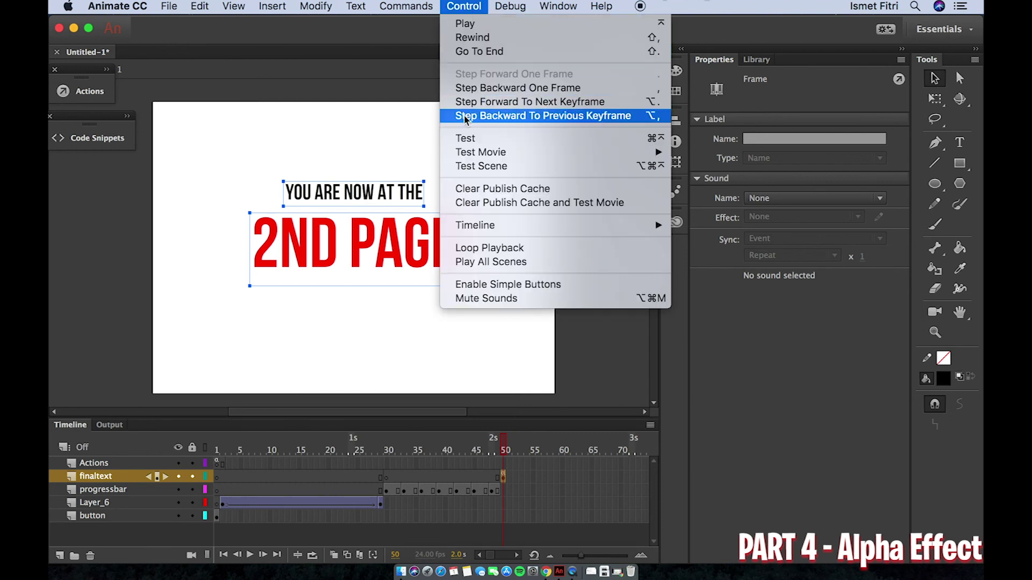
pyautogui.click(469, 138)
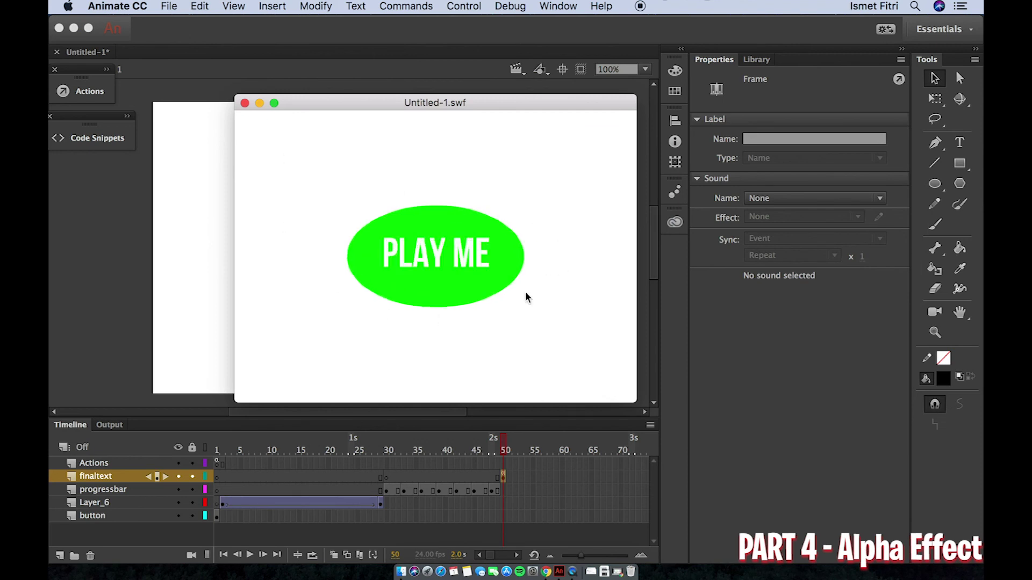
pyautogui.click(432, 257)
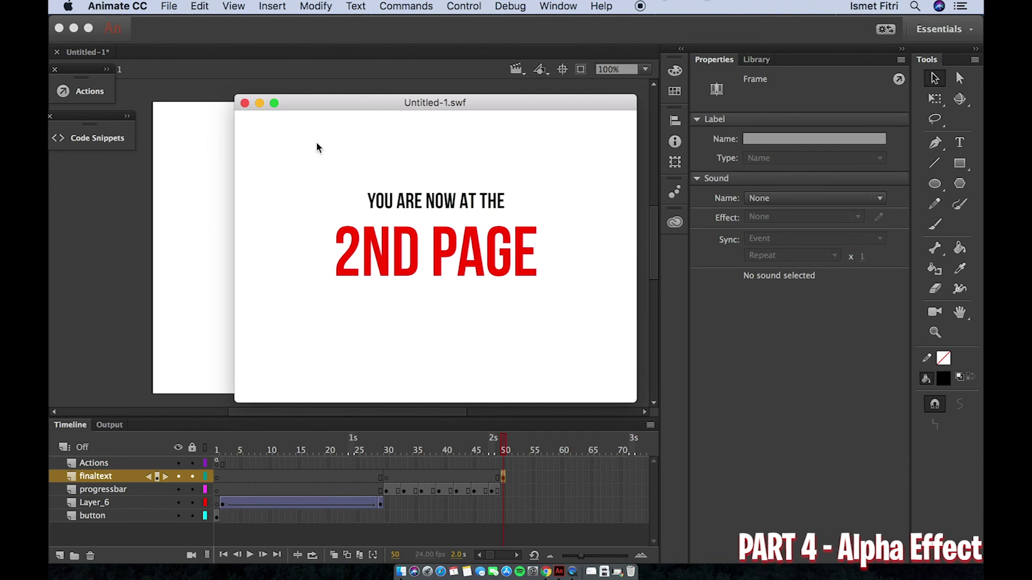
pyautogui.click(245, 103)
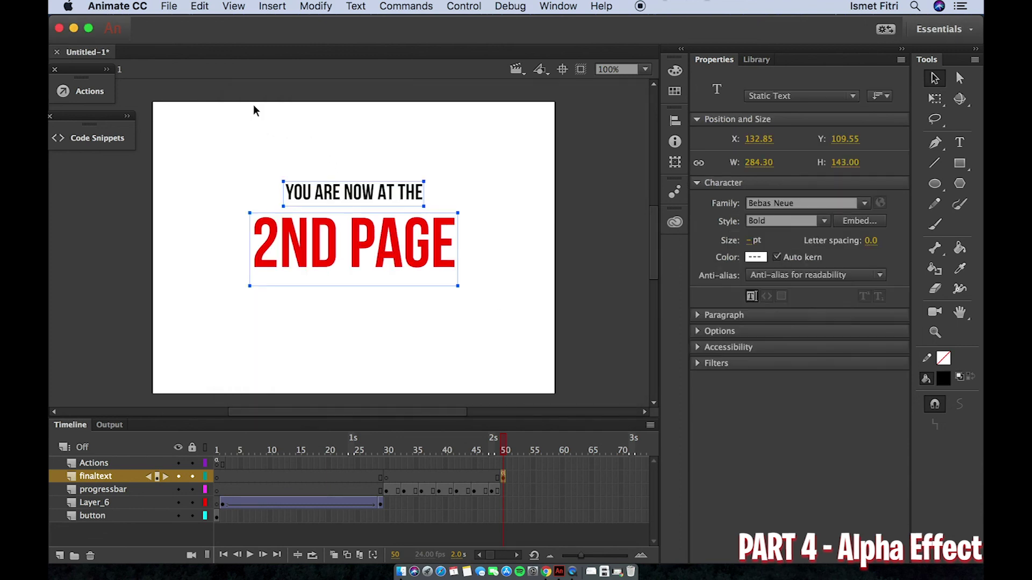